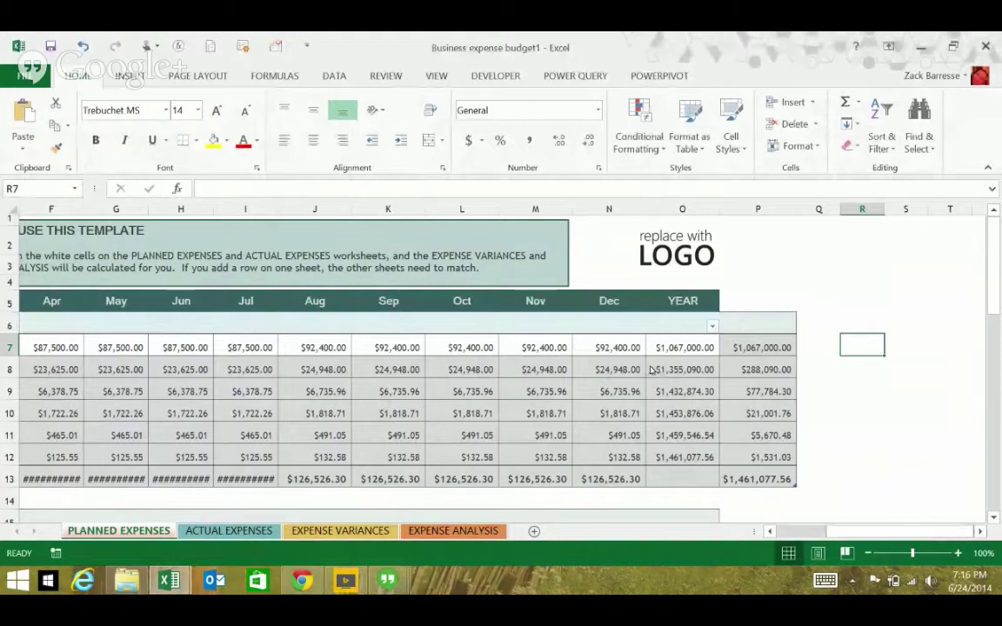
scroll(652, 369, "right", 2)
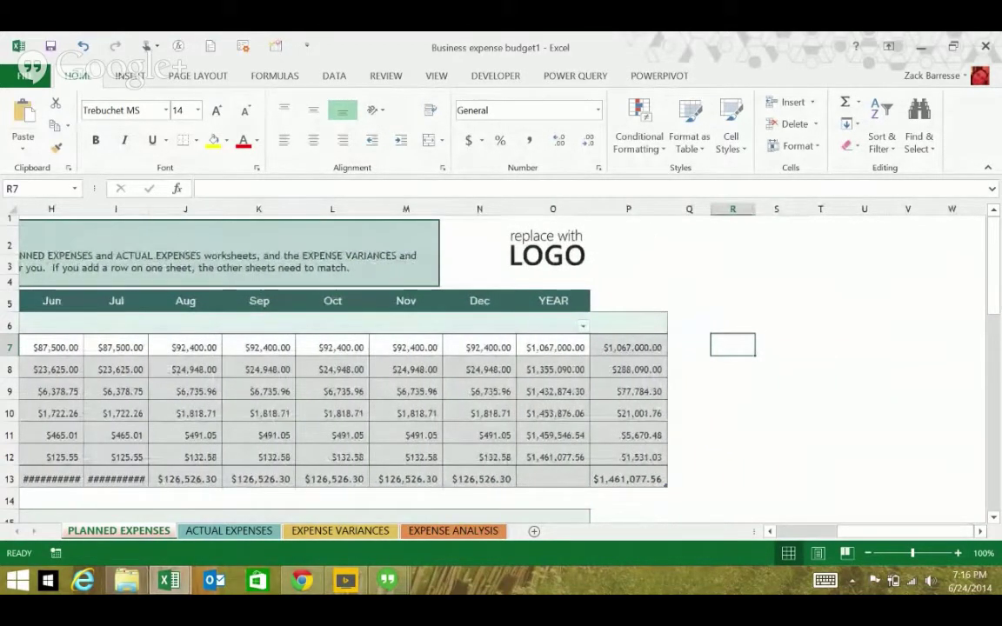
type("=")
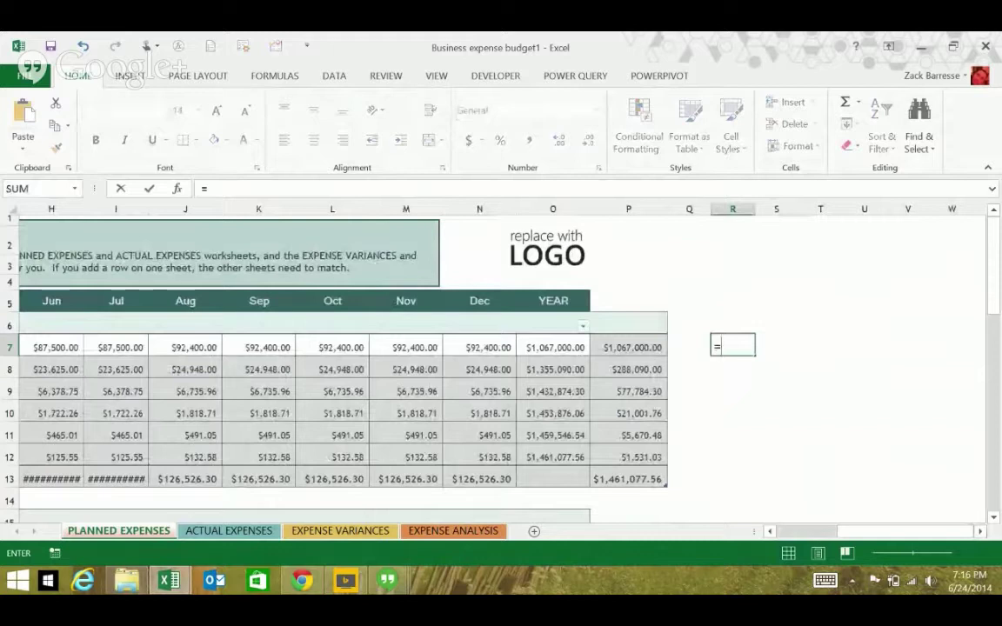
left_click(332, 347)
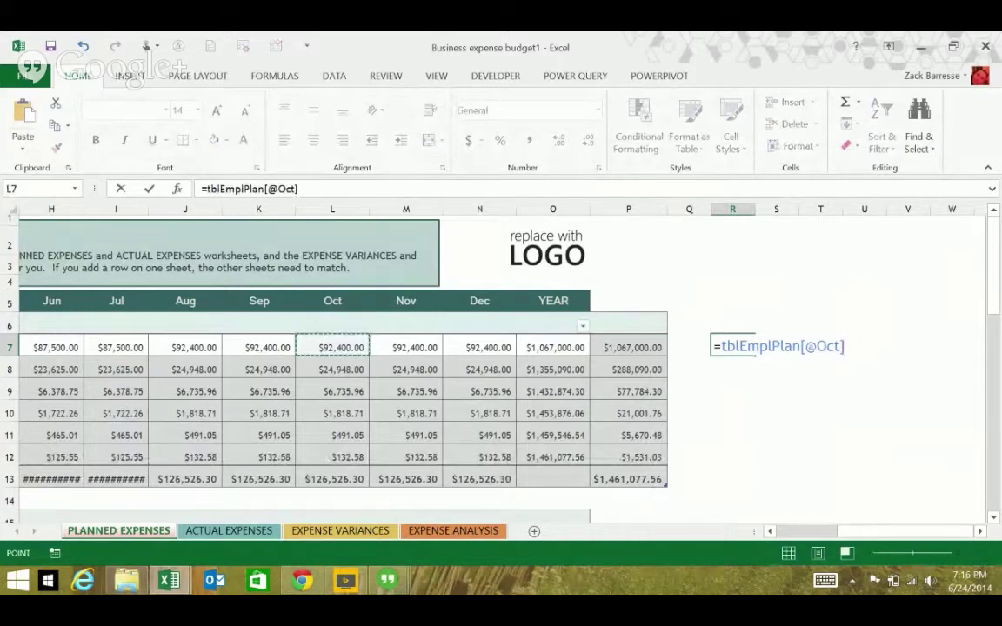
key("Return")
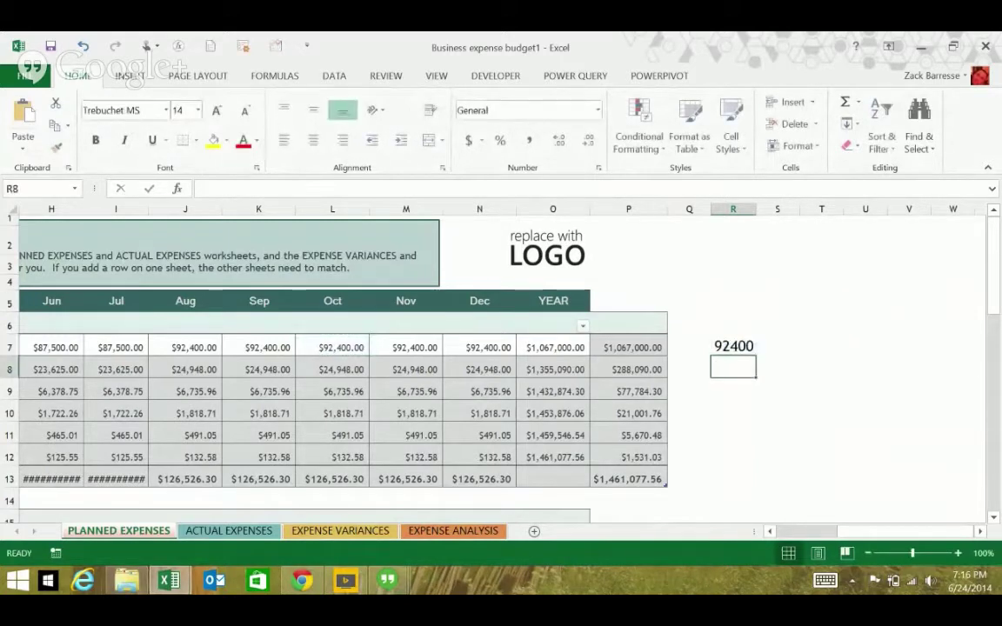
key("Up")
key("Down")
key("Up")
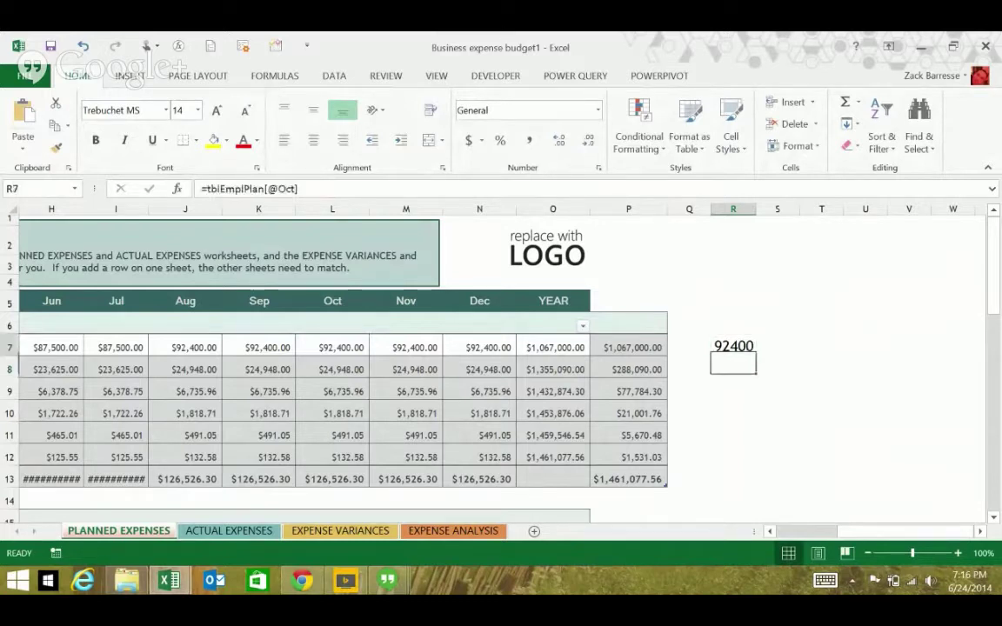
Fill the R7 formula across S7:T7 and inspect the column references in both filled cells.
left_click_drag(756, 356, 837, 352)
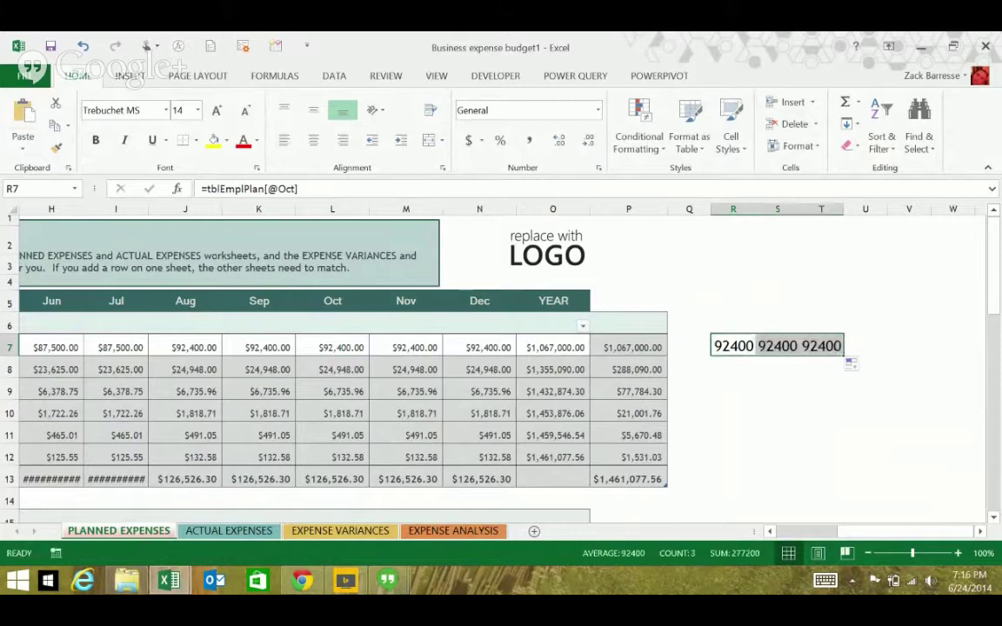
key("Right")
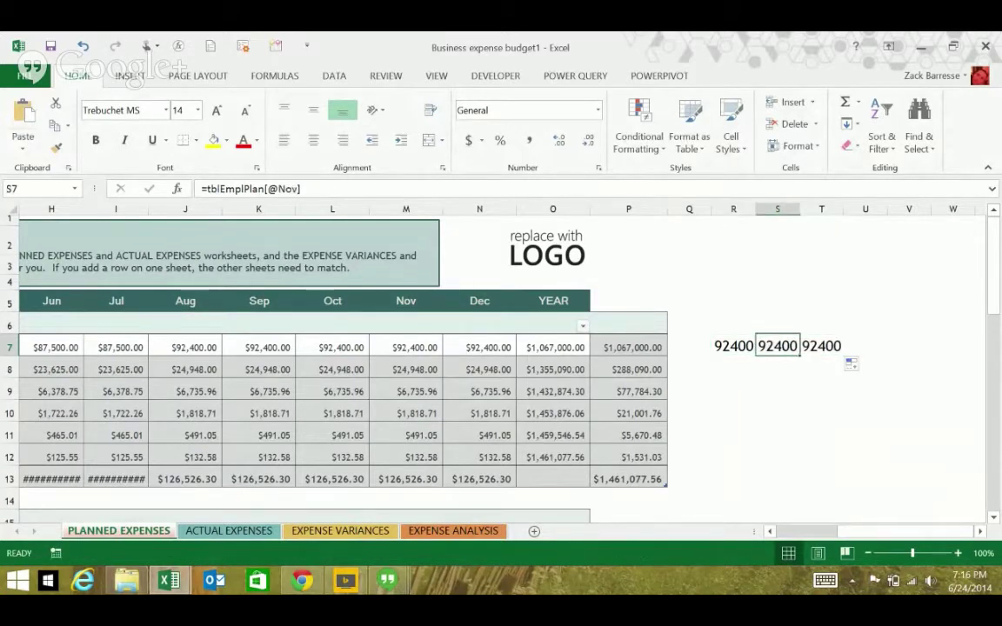
key("F2")
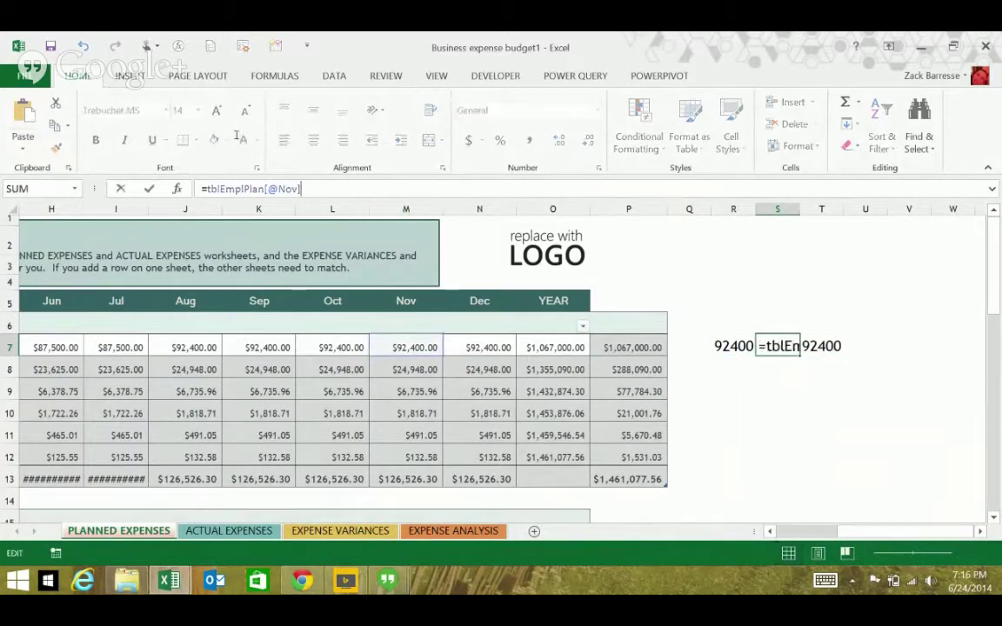
key("Escape")
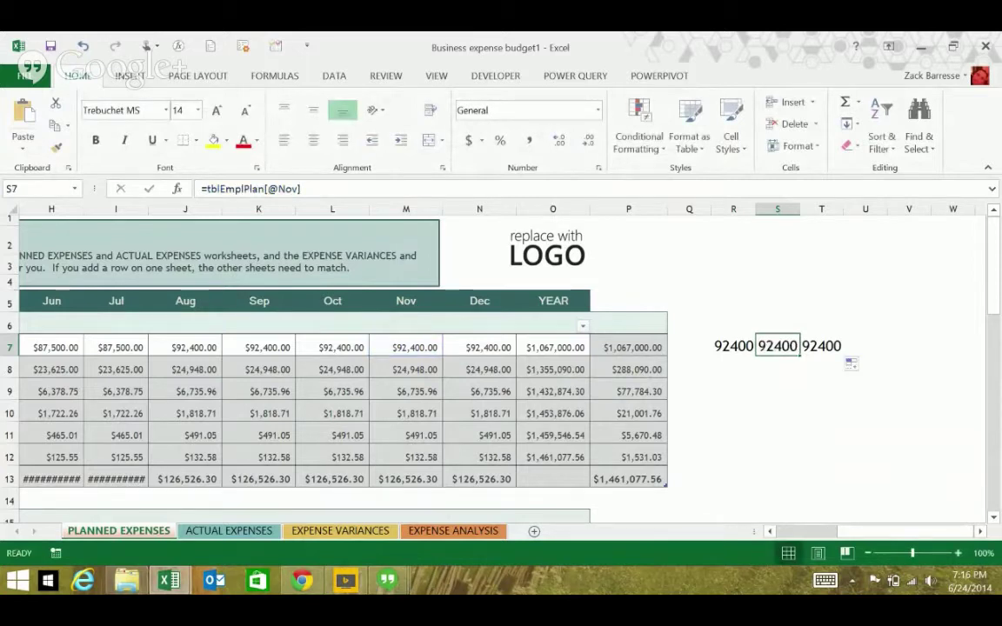
key("Right")
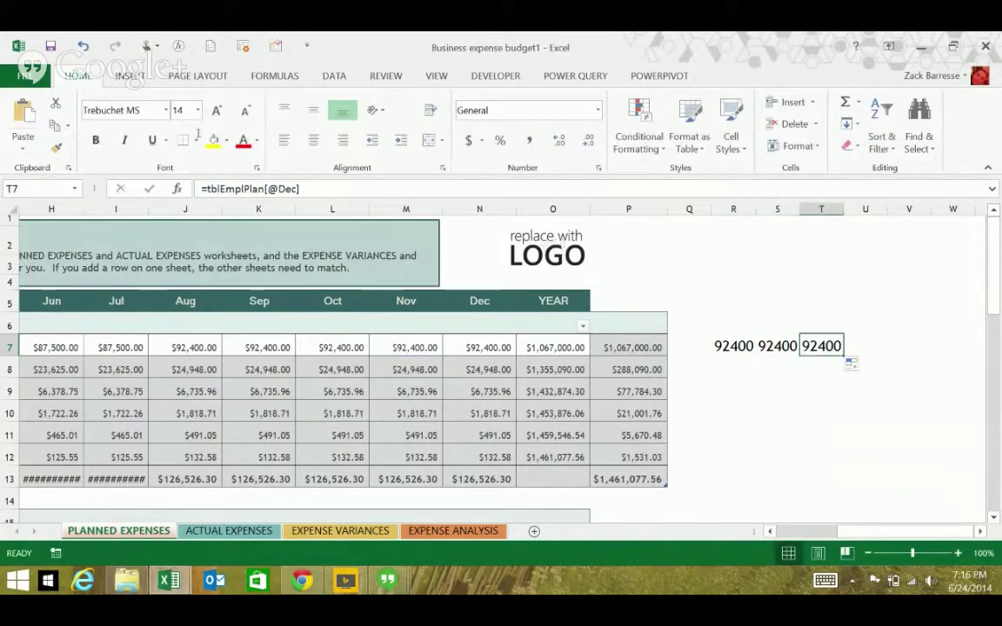
Copy R7, paste it over S7:T7, and inspect the column reference in T7.
left_click(733, 346)
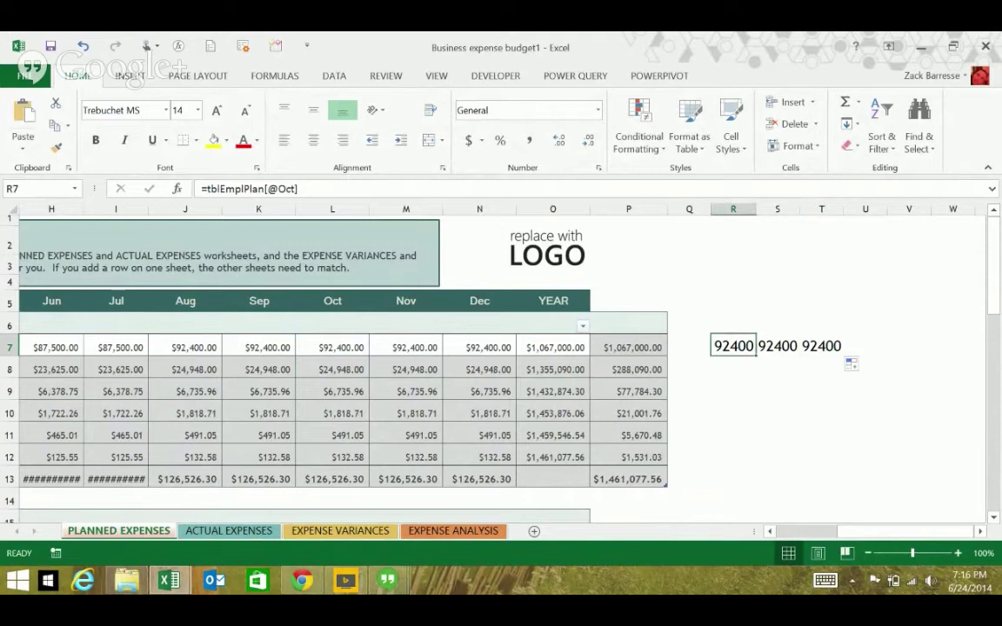
key("ctrl+c")
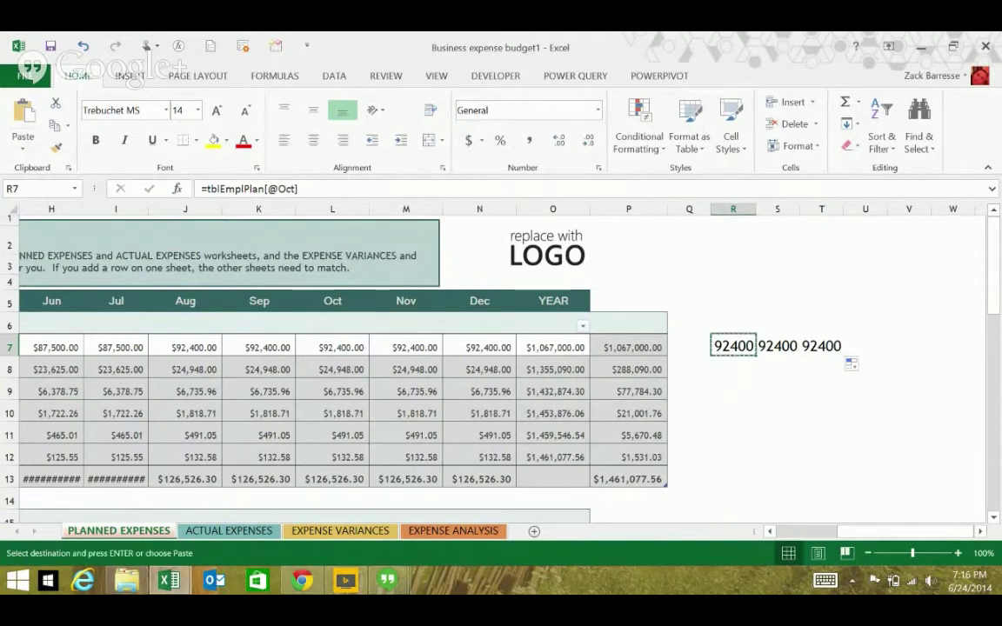
key("Right")
key("shift+Right")
key("ctrl+v")
key("shift+Left")
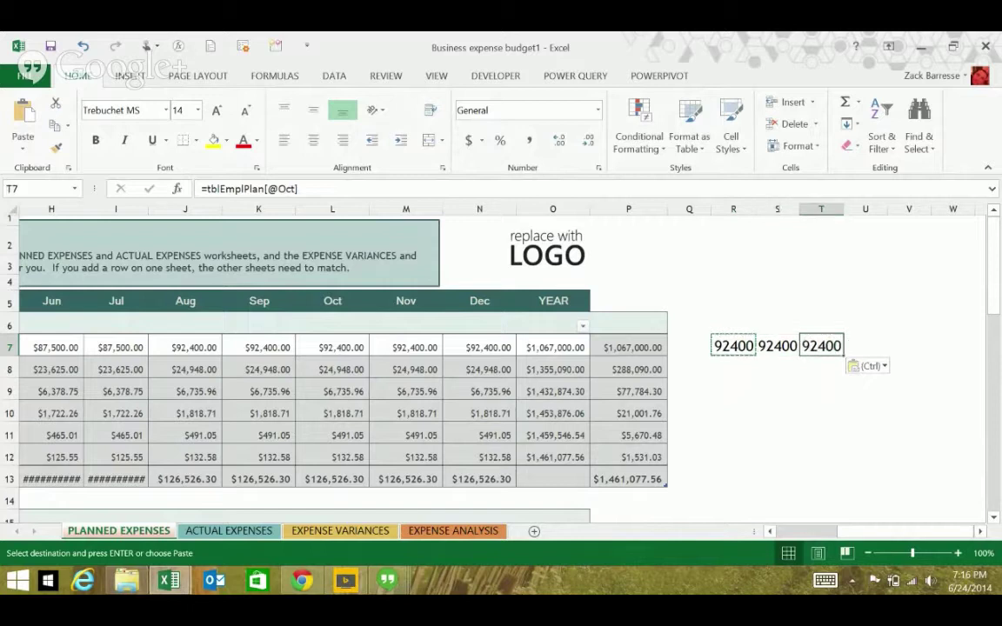
key("Right")
key("F2")
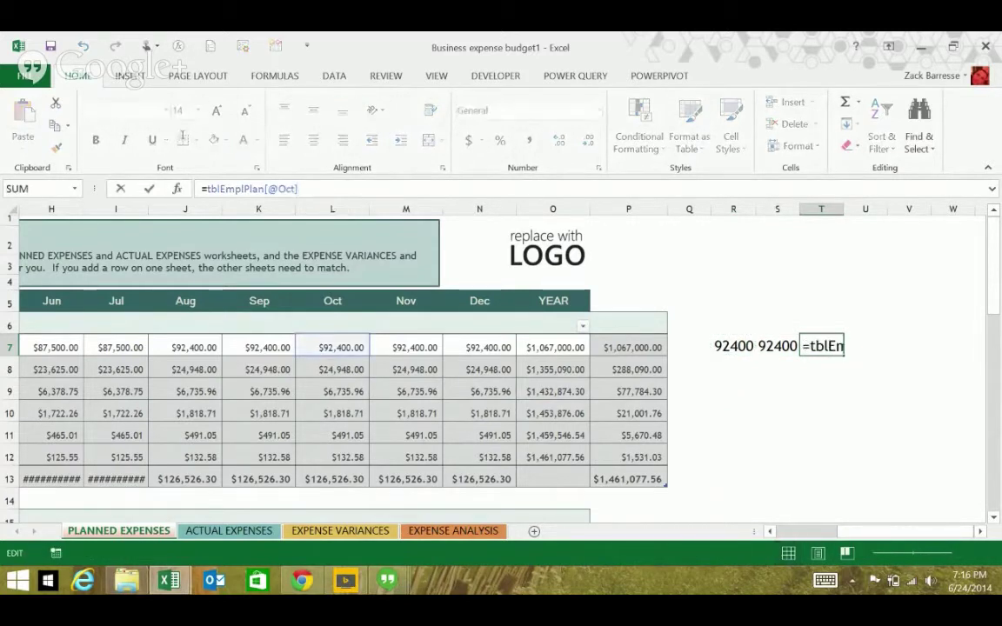
key("Escape")
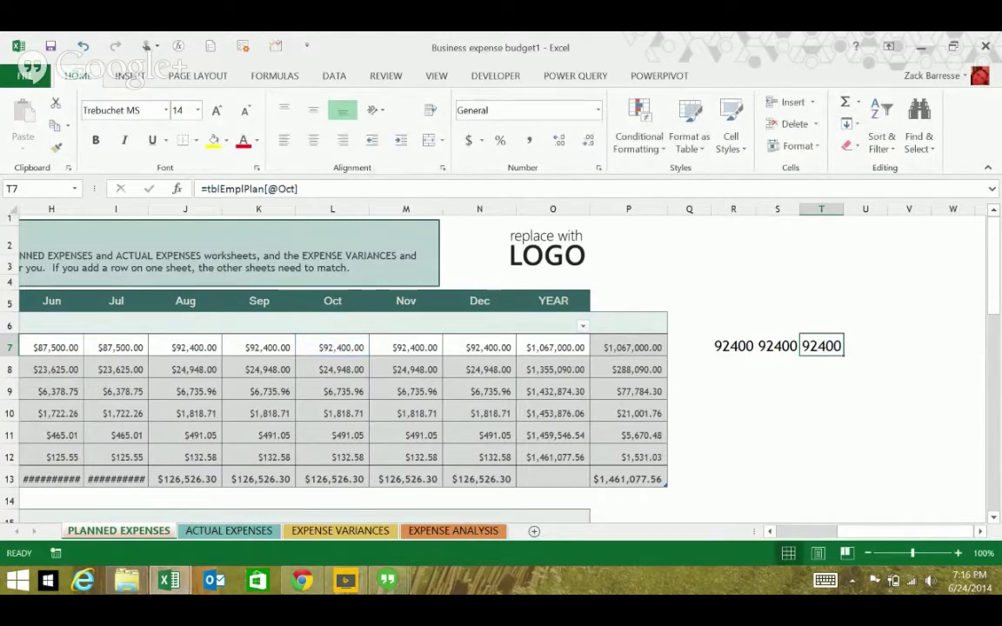
Start replacing the R7 formula with =tblEmplPlan[@[Oct]:[Nov]], spanning the October and November amounts in row 7.
key("Left")
key("Left")
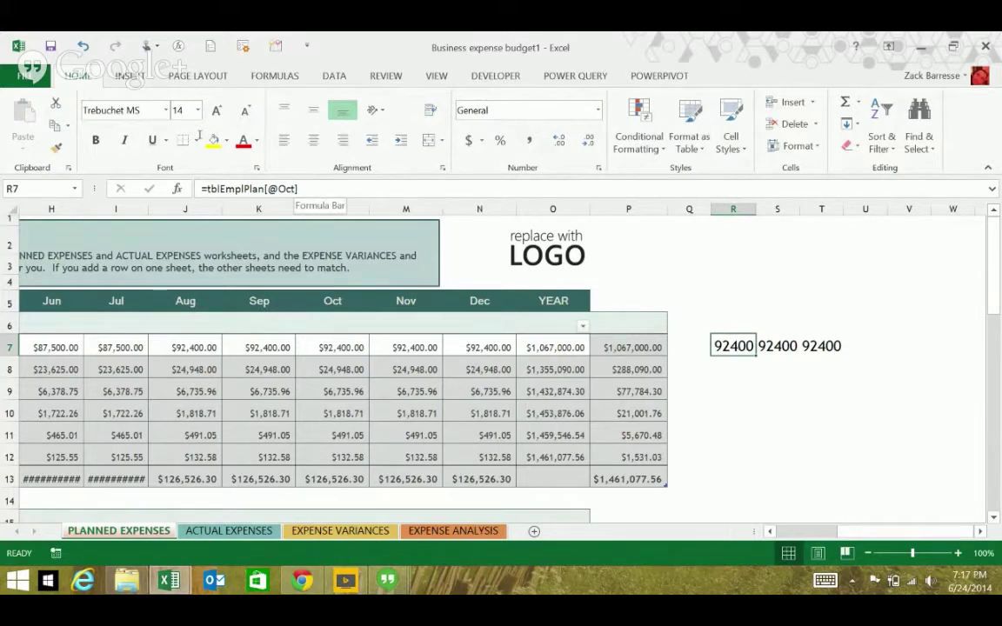
key("F2")
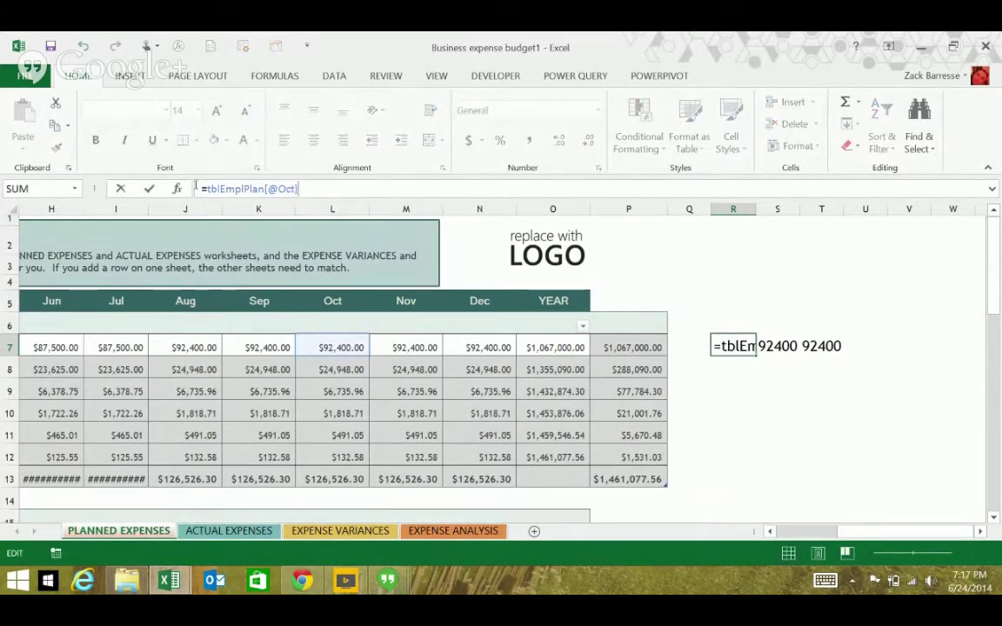
left_click(343, 347)
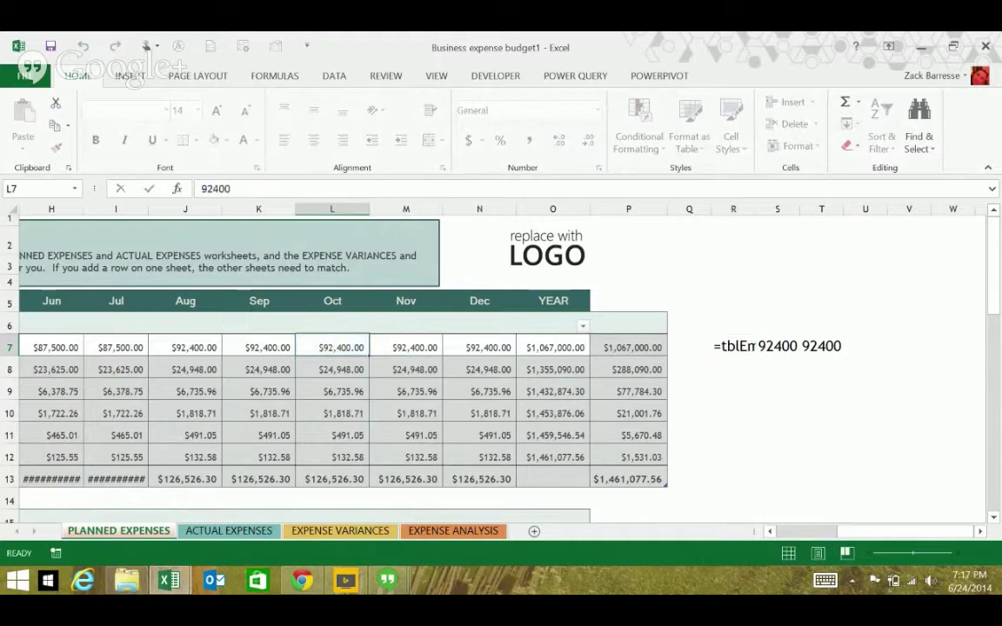
left_click(733, 346)
type("=")
left_click_drag(343, 347, 407, 347)
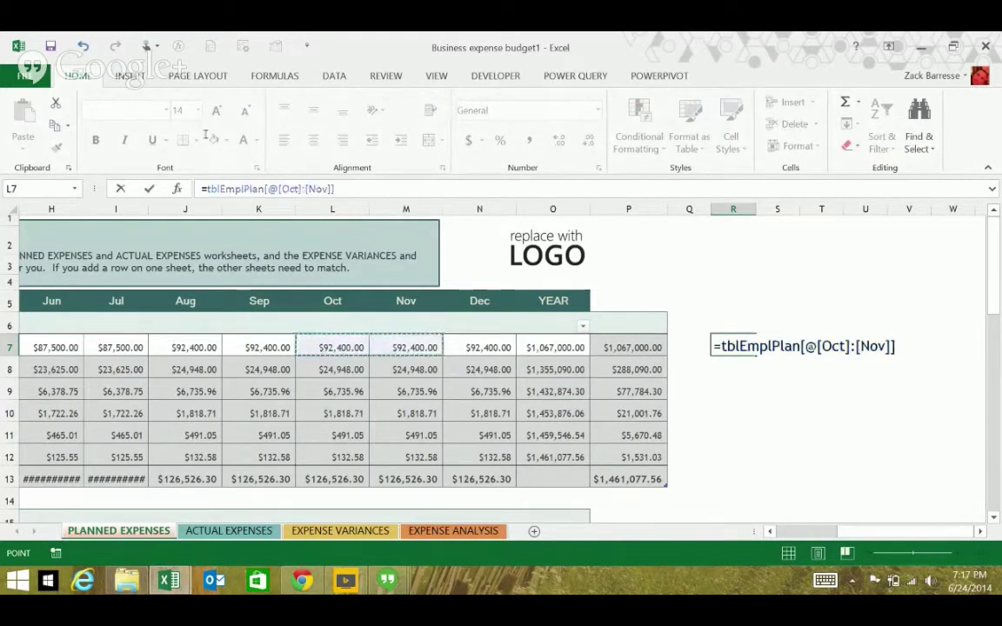
Change the end column of the R7 reference to Oct and enter =tblEmplPlan[@[Oct]:[Oct]].
double_click(319, 189)
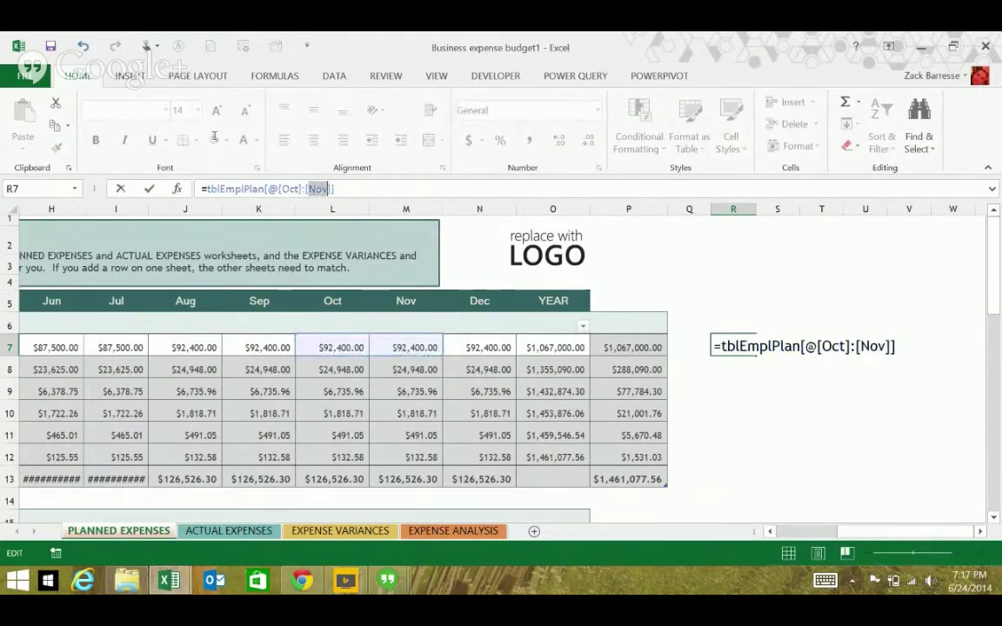
type("Oct")
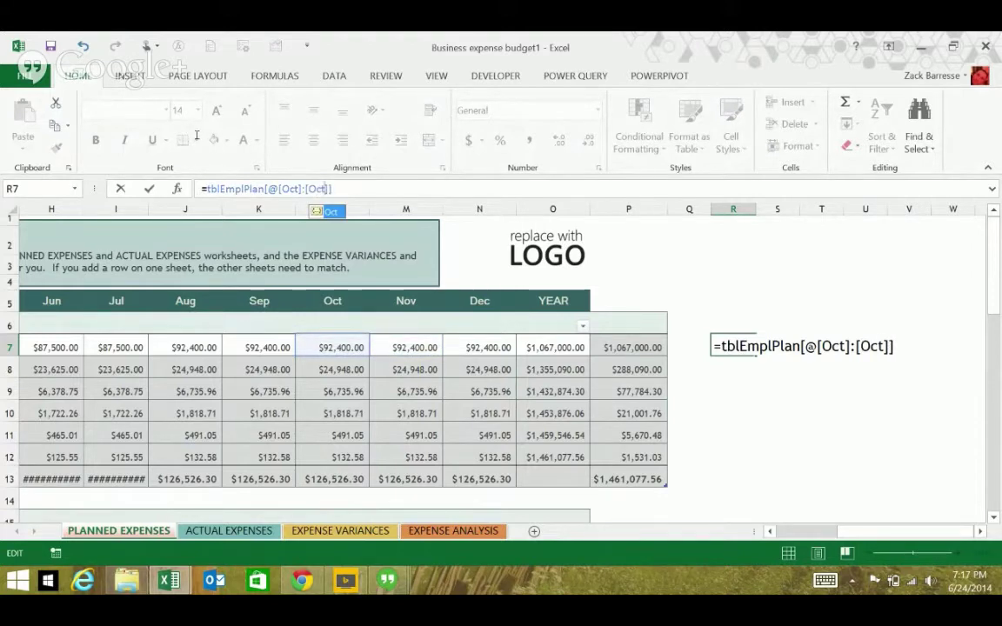
key("Left")
key("Left")
key("Left")
key("Left")
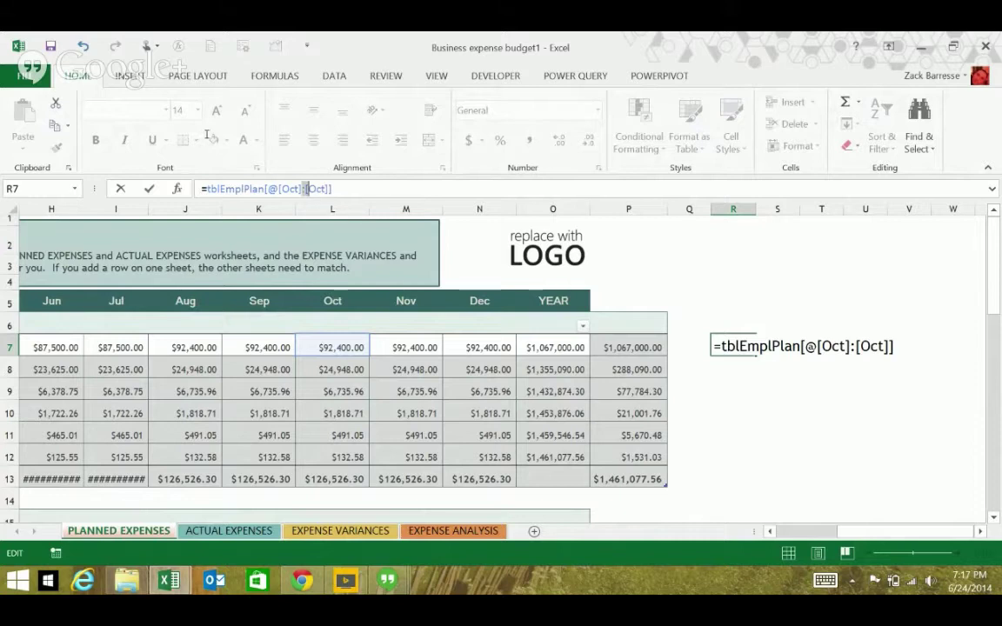
key("Return")
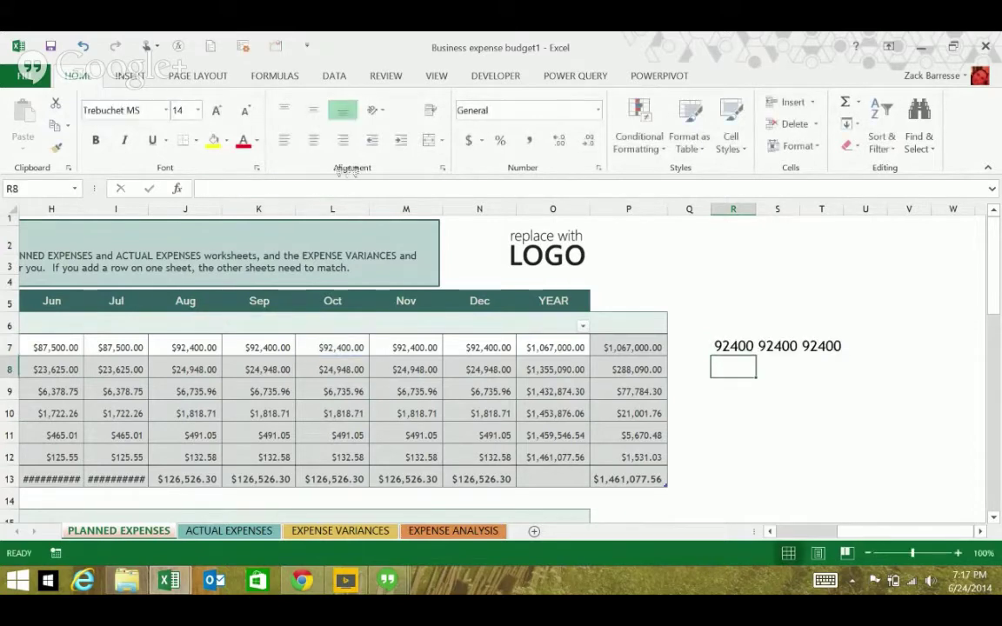
Fill the =tblEmplPlan[@[Oct]:[Oct]] formula from R7 through T7 and check the references in T7 and S7.
key("Up")
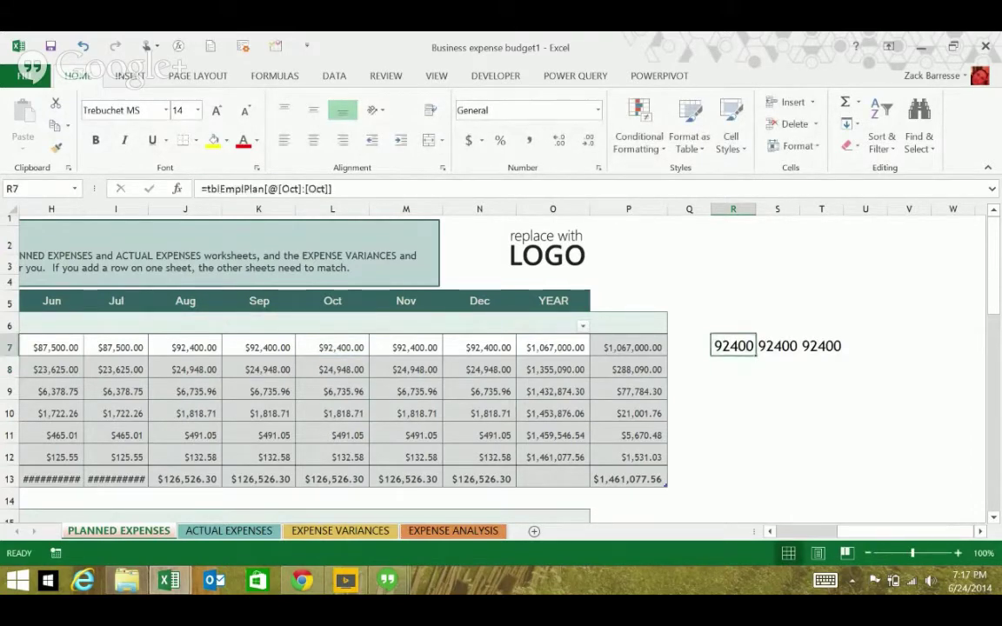
left_click_drag(756, 356, 835, 354)
left_click(822, 346)
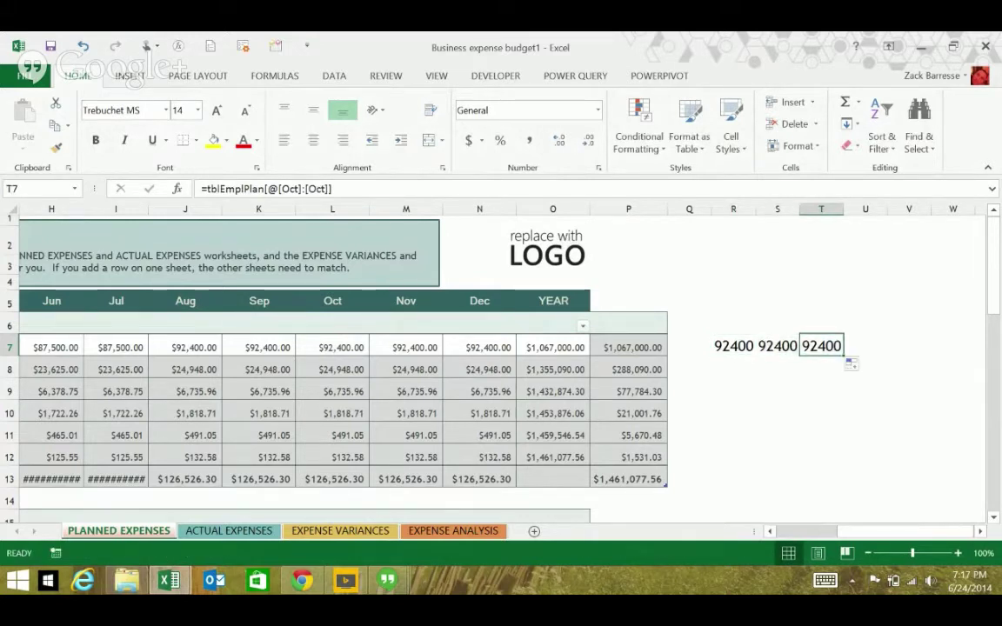
key("Left")
key("F2")
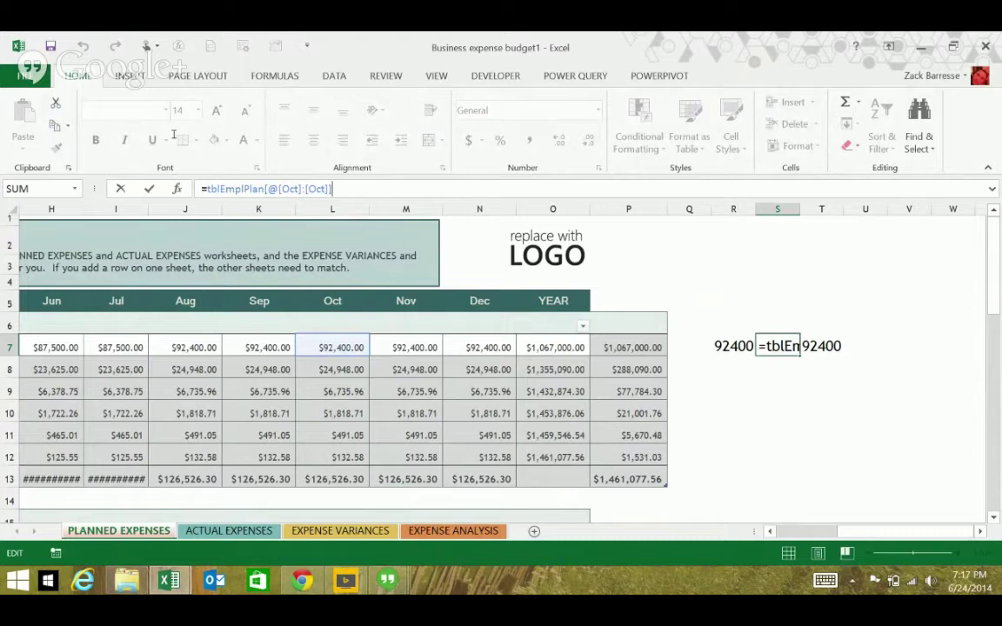
left_click_drag(268, 189, 332, 189)
key("ctrl+Return")
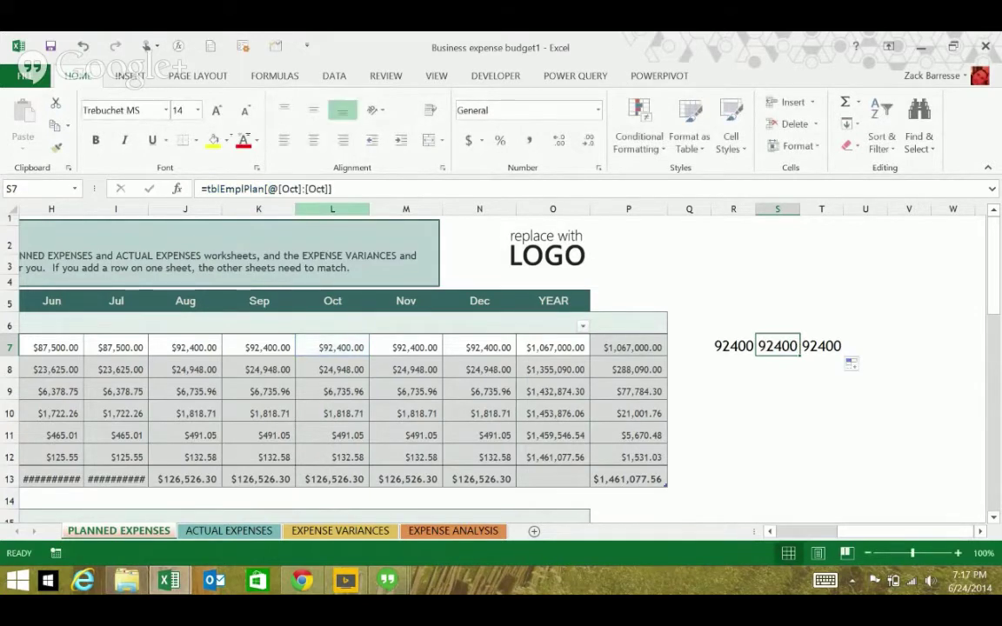
Start a new formula in R7, =tblEmplPlan[@[Nov]:[Dec]], spanning the November and December amounts in row 7.
key("Left")
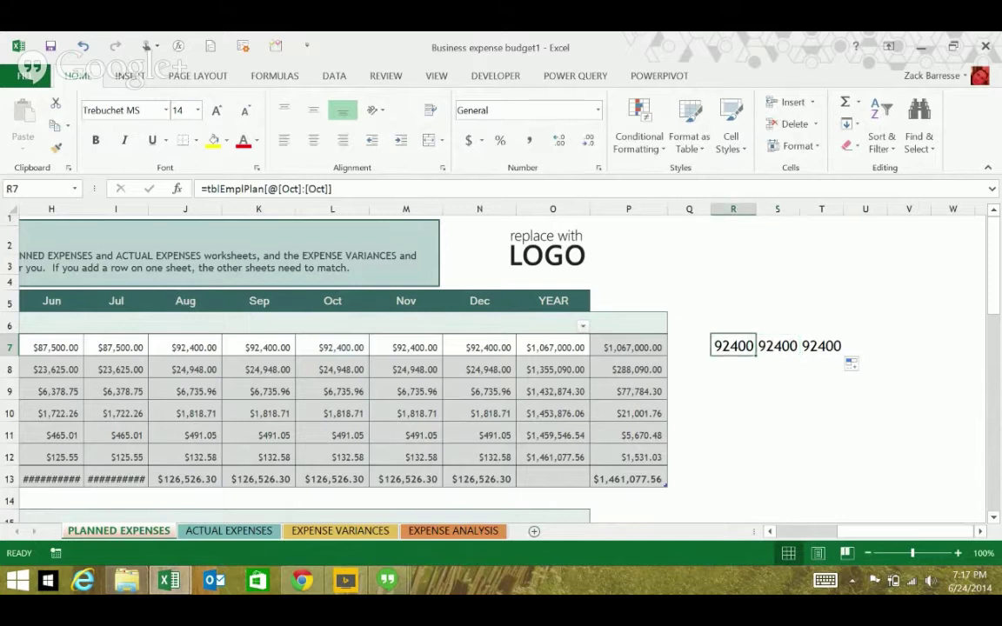
key("ctrl+shift+Right")
key("Delete")
type("=")
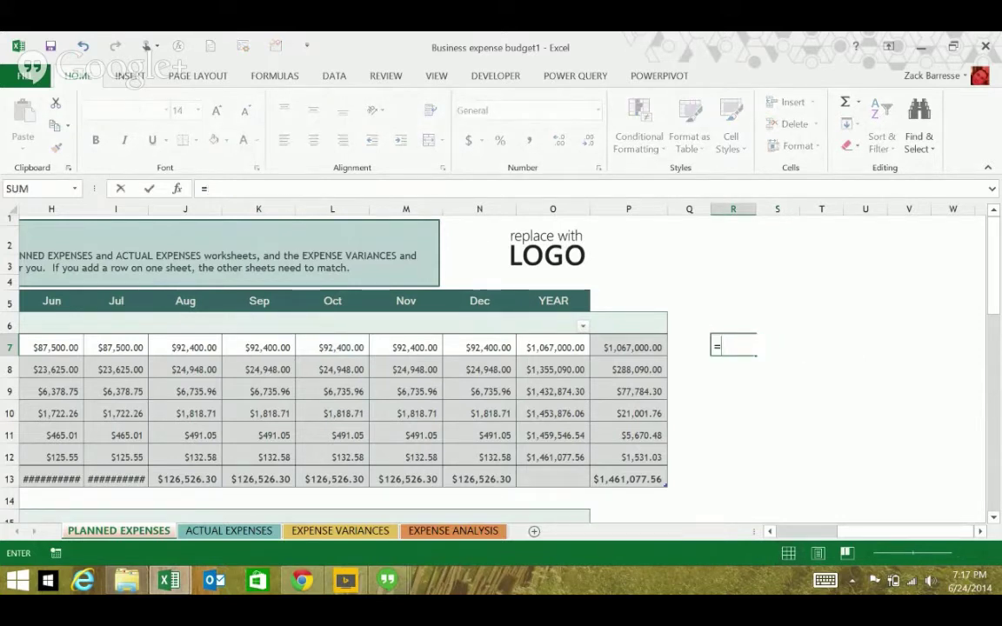
left_click_drag(406, 347, 505, 352)
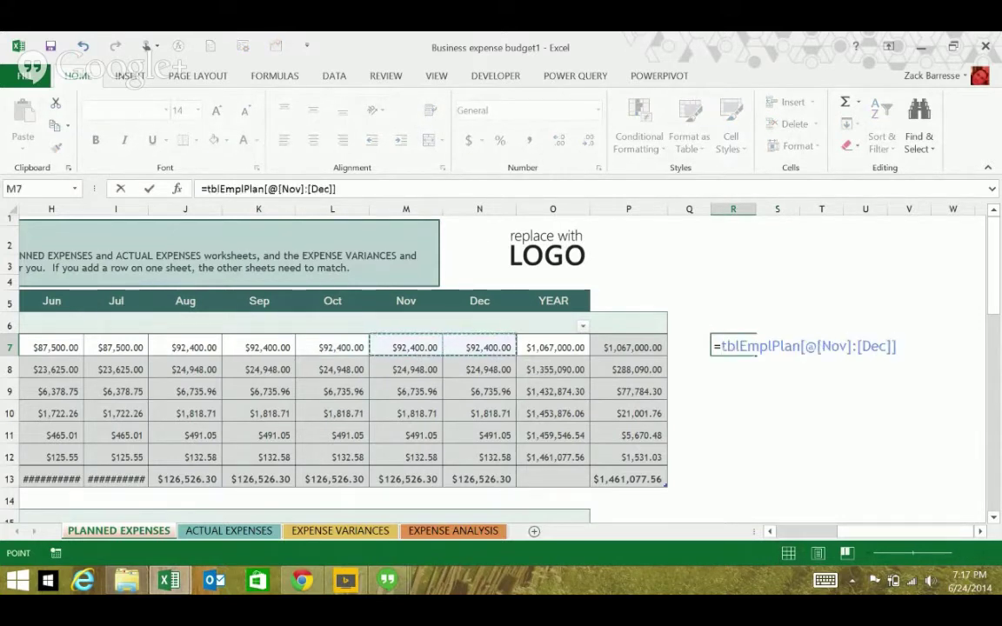
Change the end column of the R7 reference to Nov and enter =tblEmplPlan[@[Nov]:[Nov]].
left_click_drag(282, 188, 304, 189)
key("Right")
key("Right")
key("Right")
key("Right")
key("shift+Right")
key("shift+Right")
key("shift+Right")
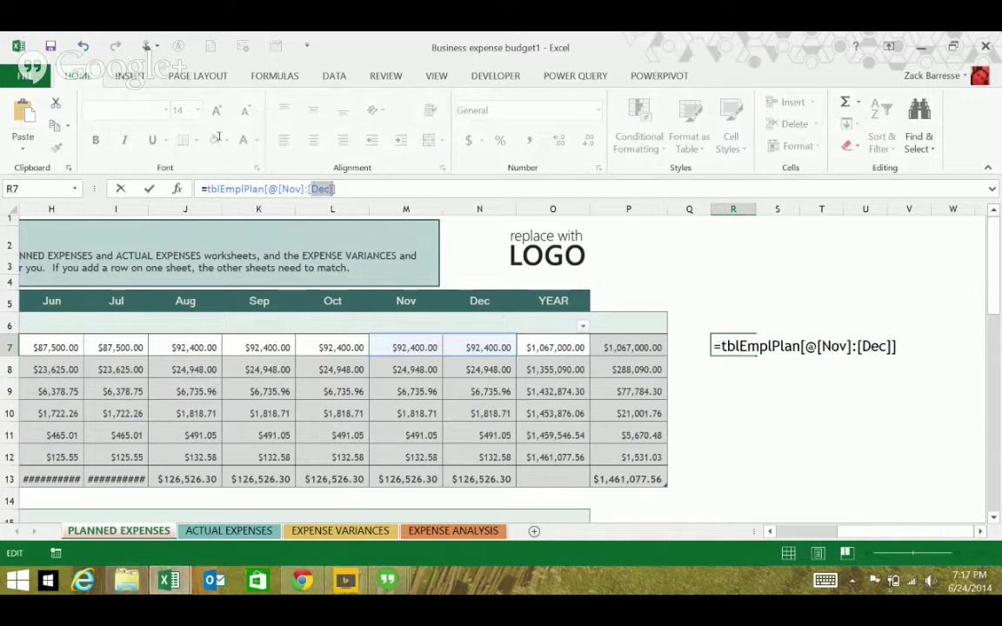
type("Nov")
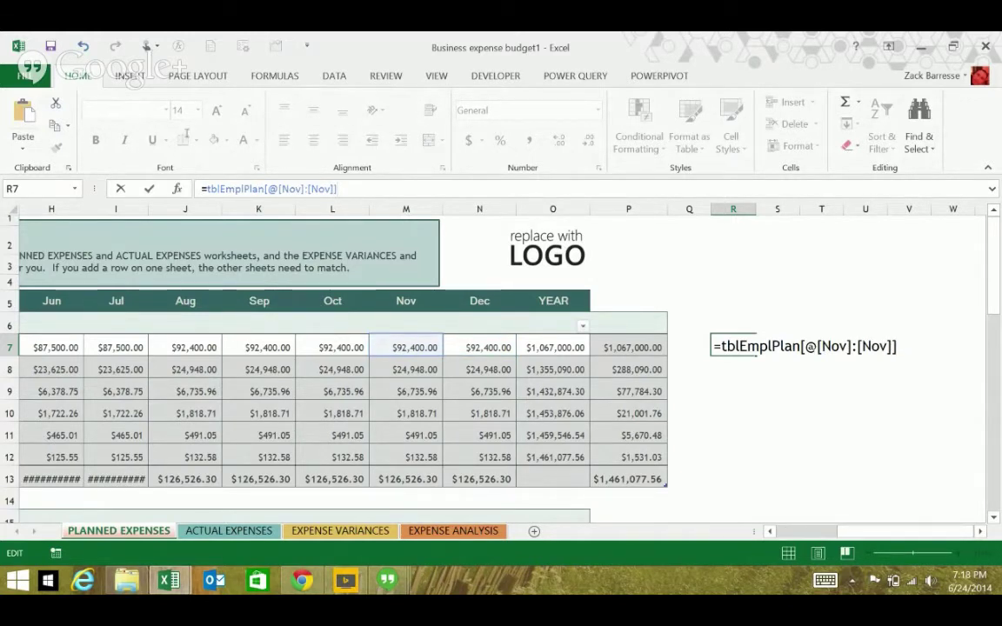
key("Return")
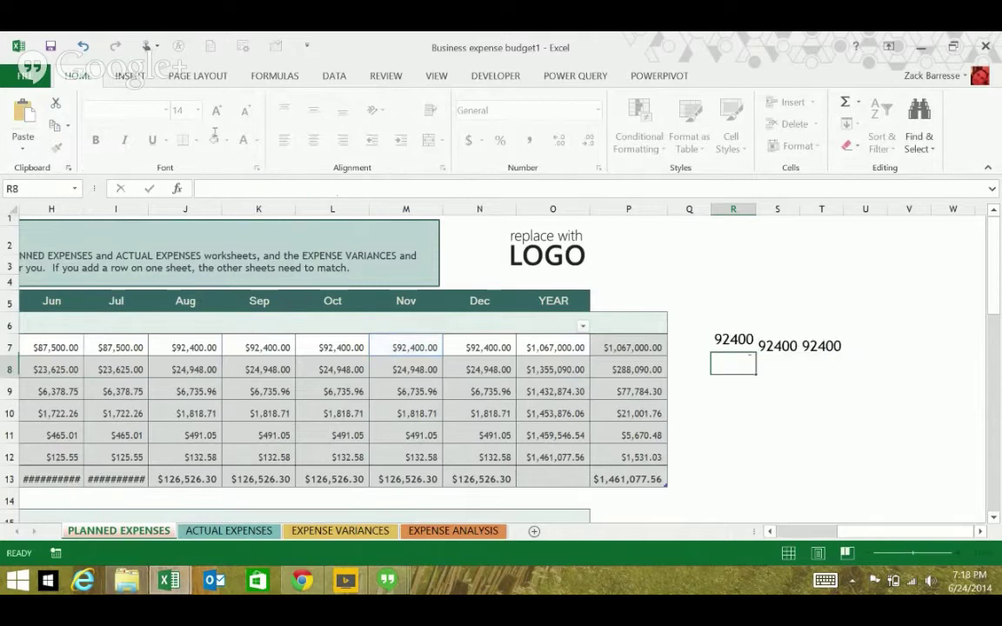
key("Up")
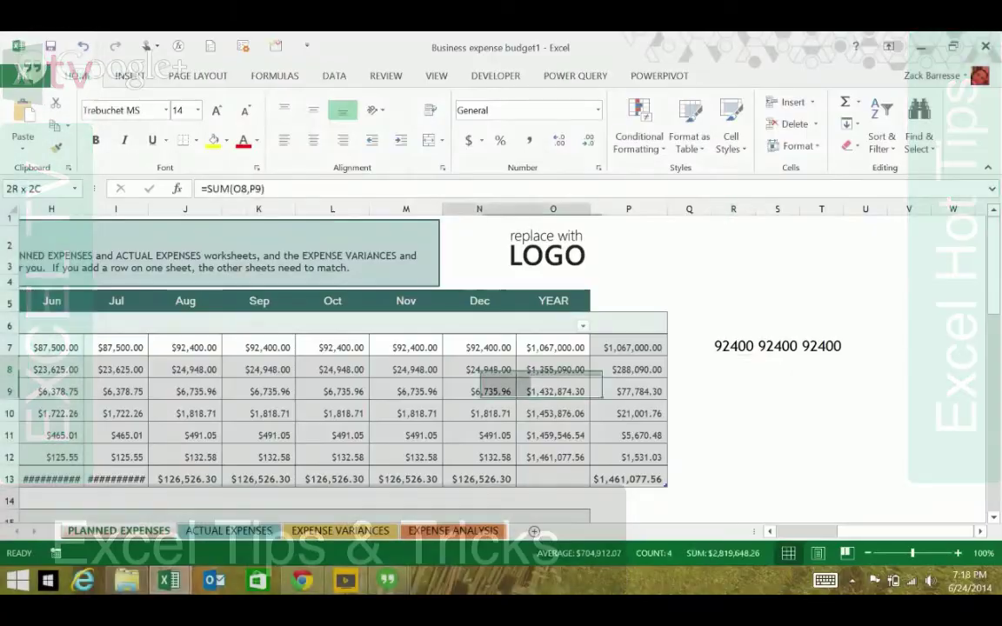
left_click_drag(553, 392, 332, 370)
left_click(332, 348)
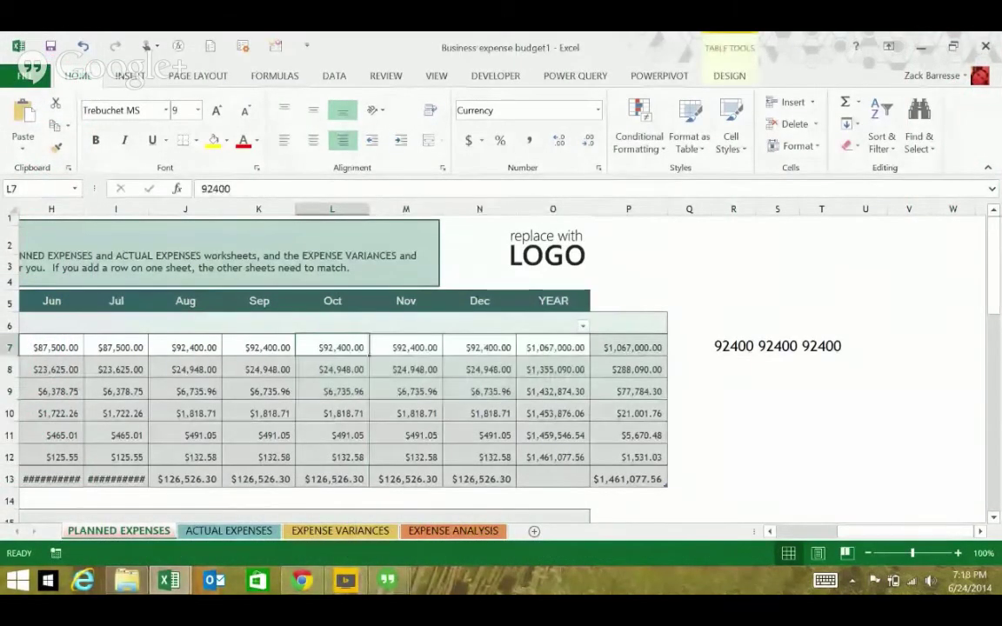
Set the row 7 planned expense amounts to 123 for November and 456 for December.
key("Right")
type("123")
key("Right")
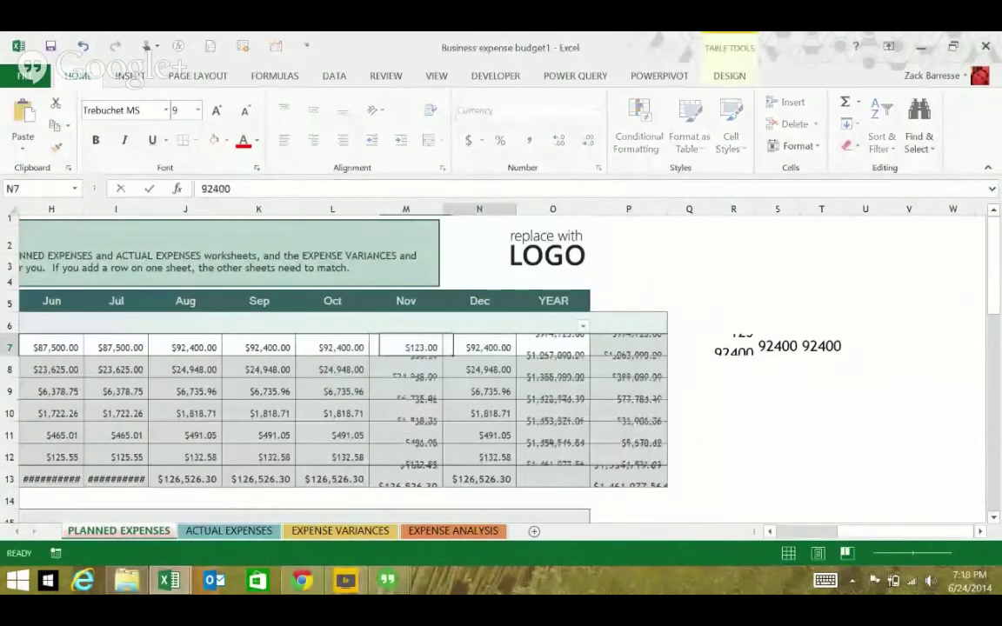
type("456")
key("Right")
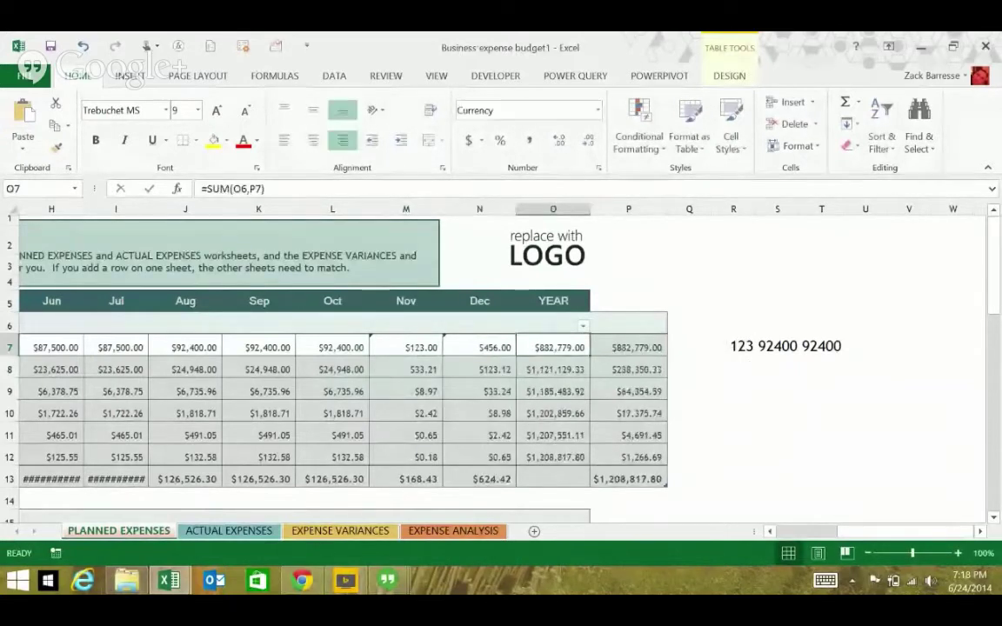
Fill the =tblEmplPlan[@[Nov]:[Nov]] formula from R7 across through T7.
key("Right")
key("Right")
key("Right")
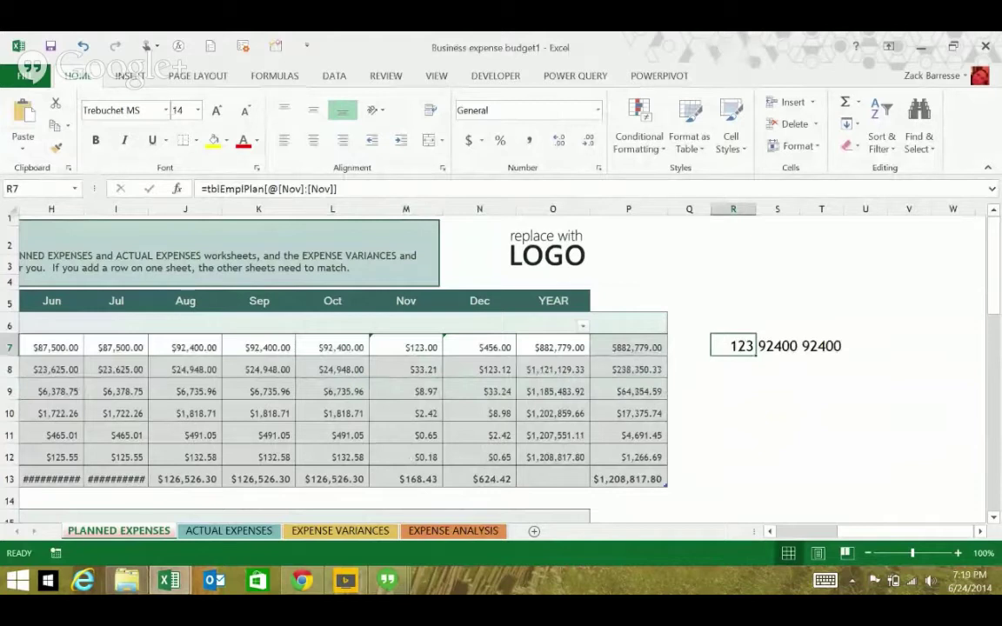
left_click(407, 347)
left_click(734, 346)
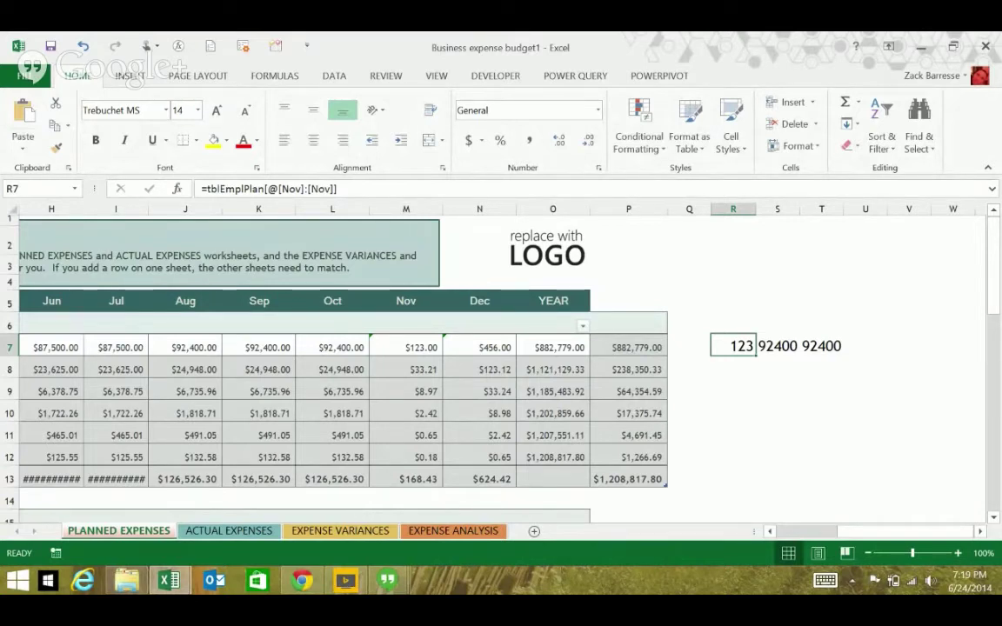
left_click_drag(756, 356, 826, 348)
Examine the structured references in R7, S7 and T7, highlighting the S7 reference in its formula and leaving it unedited.
left_click(733, 346)
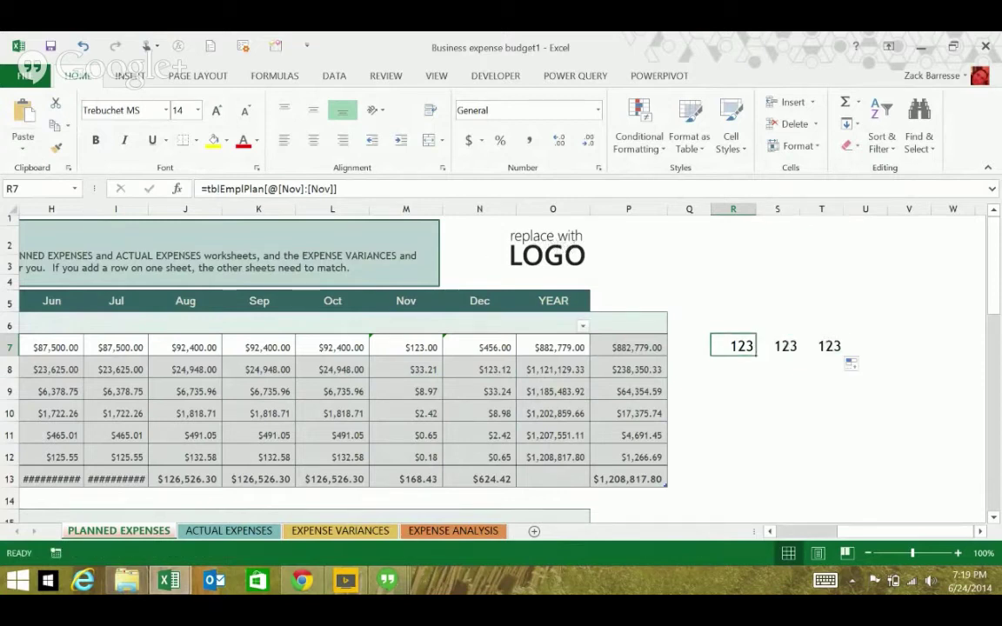
left_click(777, 346)
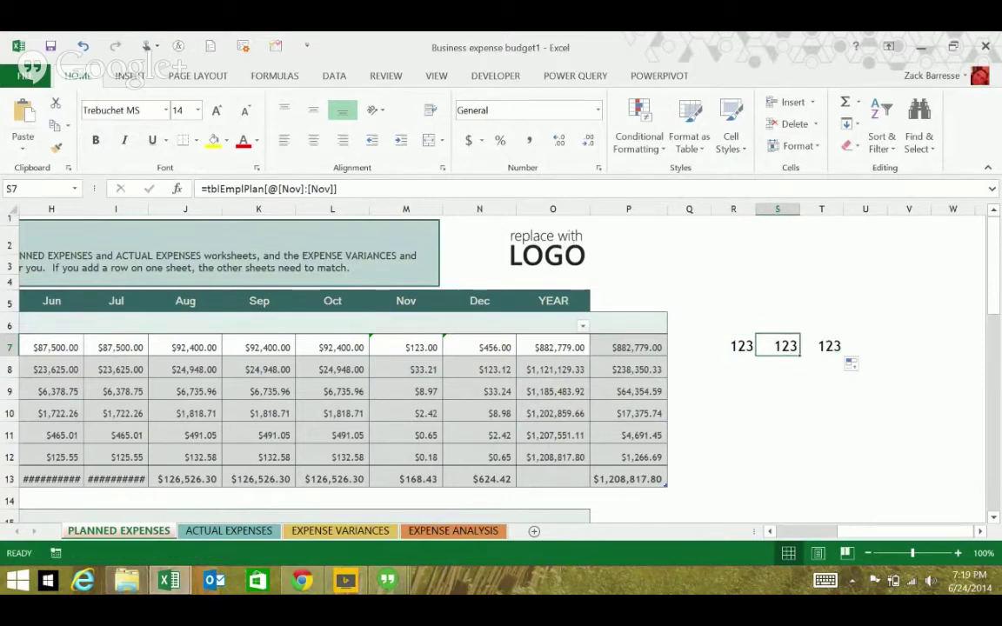
left_click(339, 189)
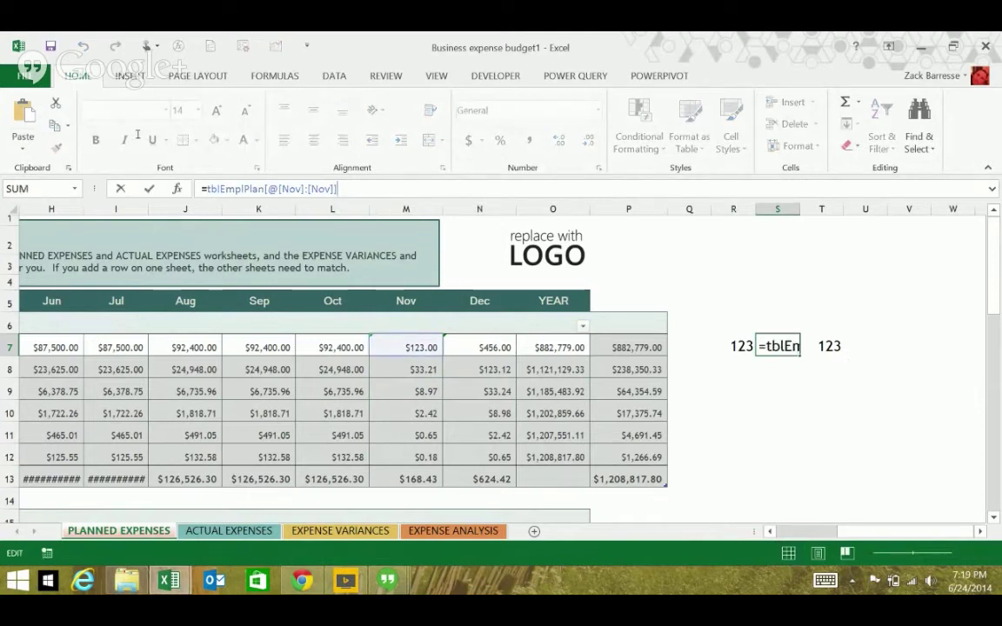
left_click_drag(210, 189, 343, 189)
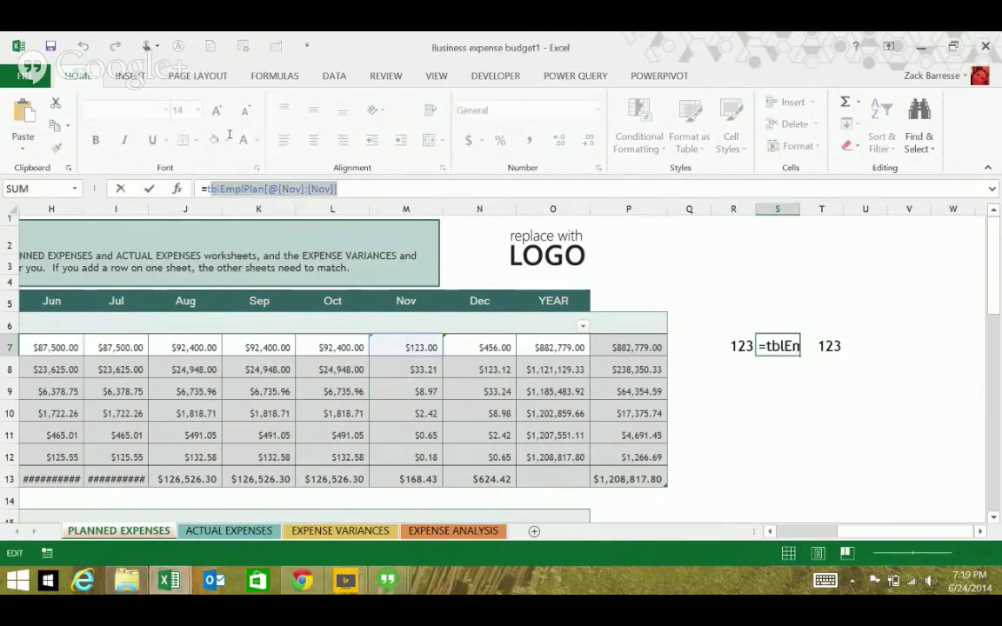
key("Escape")
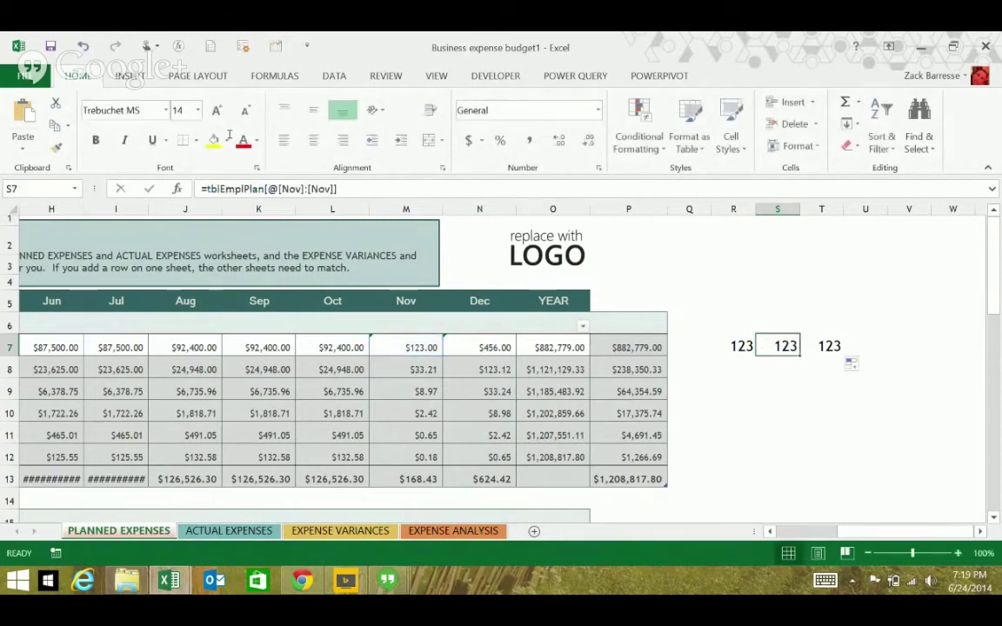
left_click(822, 347)
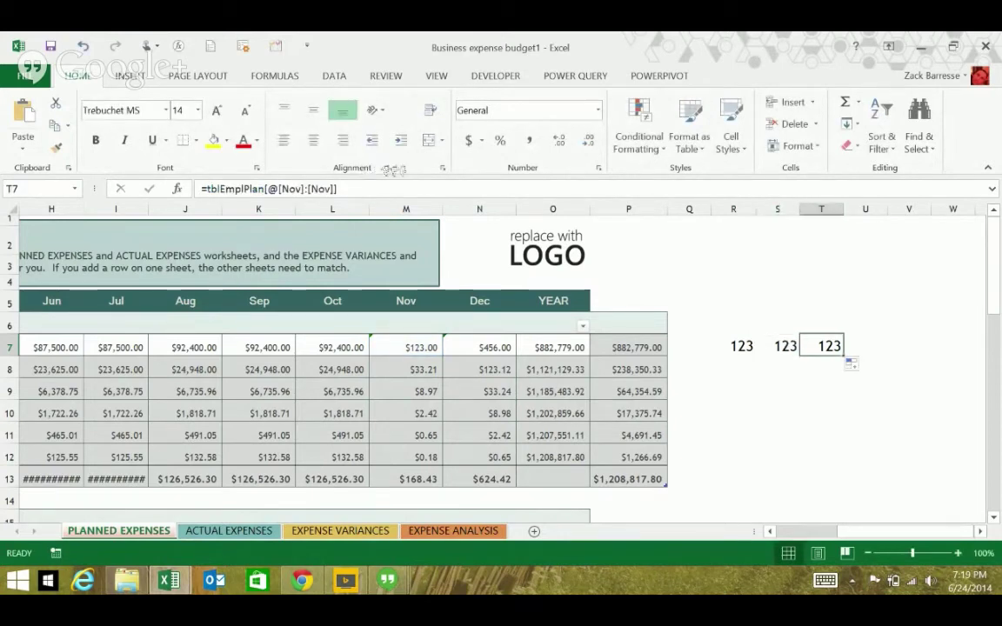